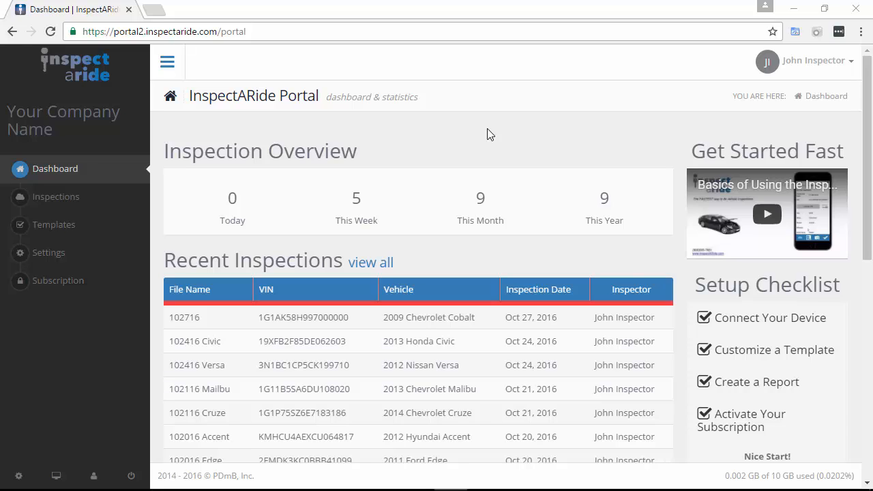
- Create a new template from scratch named "Quick Inspection" and continue to its editor
{"action": "left_click", "coordinate": [80, 227]}
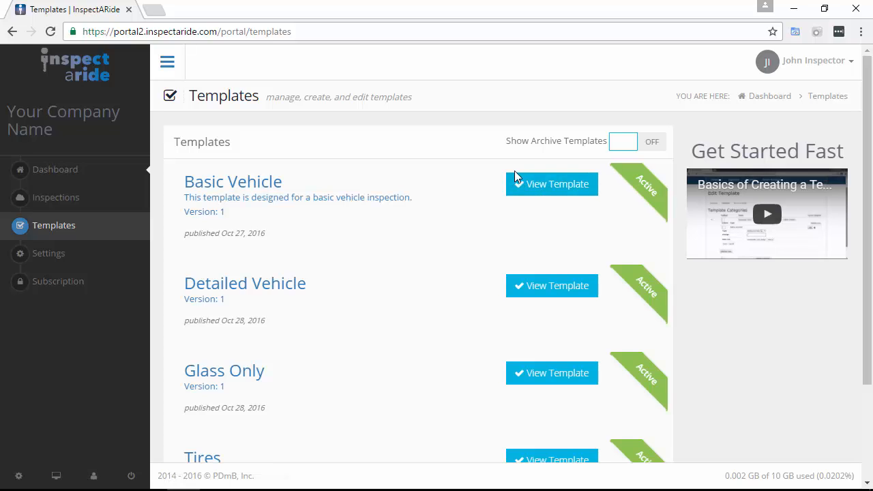
{"action": "scroll", "coordinate": [459, 165], "scroll_direction": "down", "scroll_amount": 2}
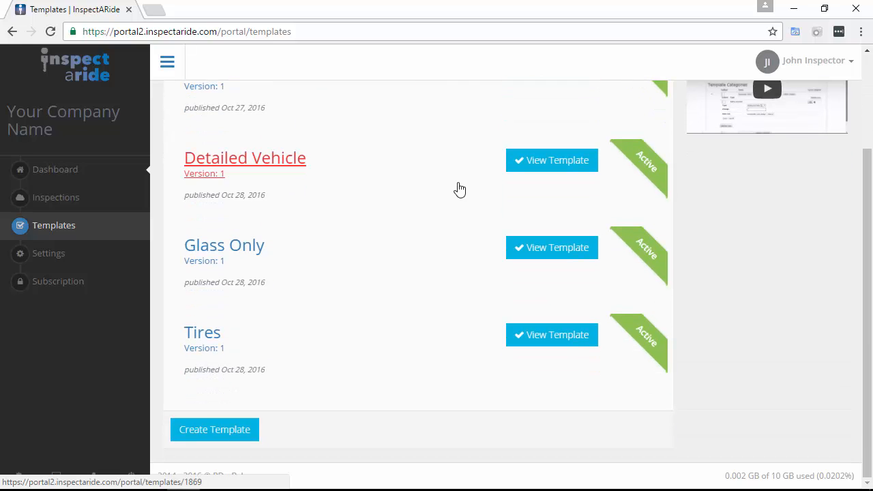
{"action": "left_click", "coordinate": [247, 432]}
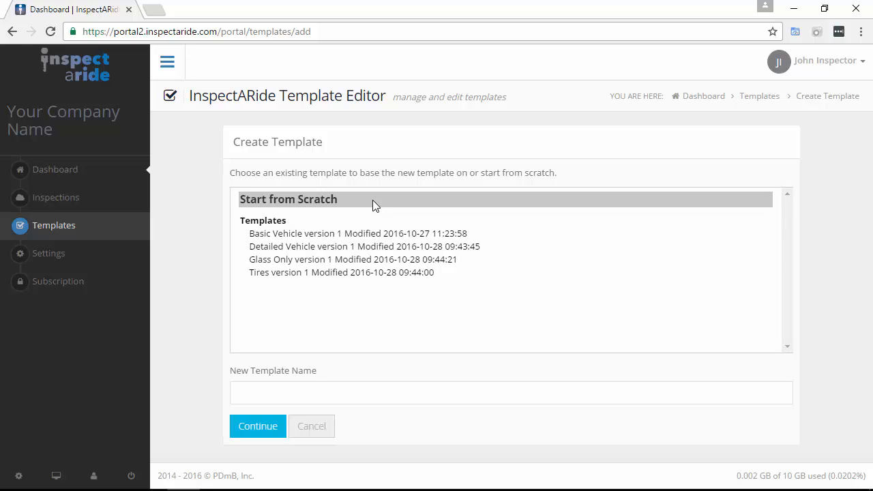
{"action": "left_click", "coordinate": [358, 393]}
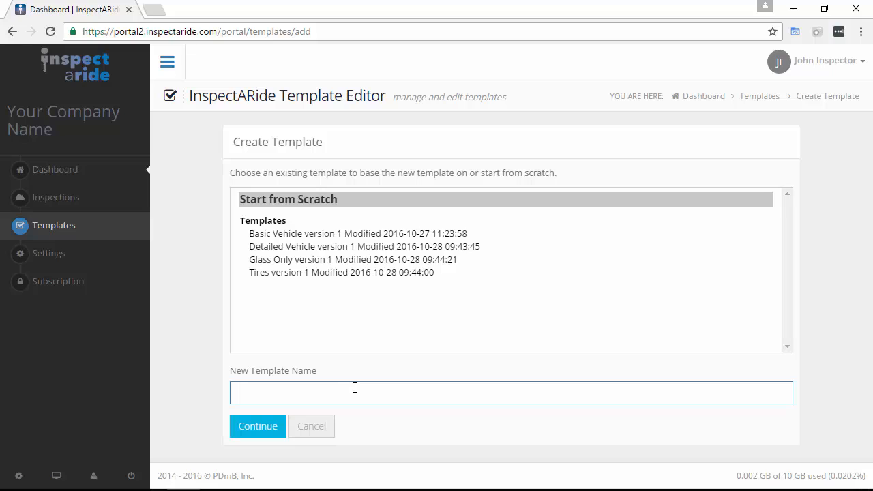
{"action": "type", "text": "Quick Inspection"}
{"action": "left_click", "coordinate": [278, 430]}
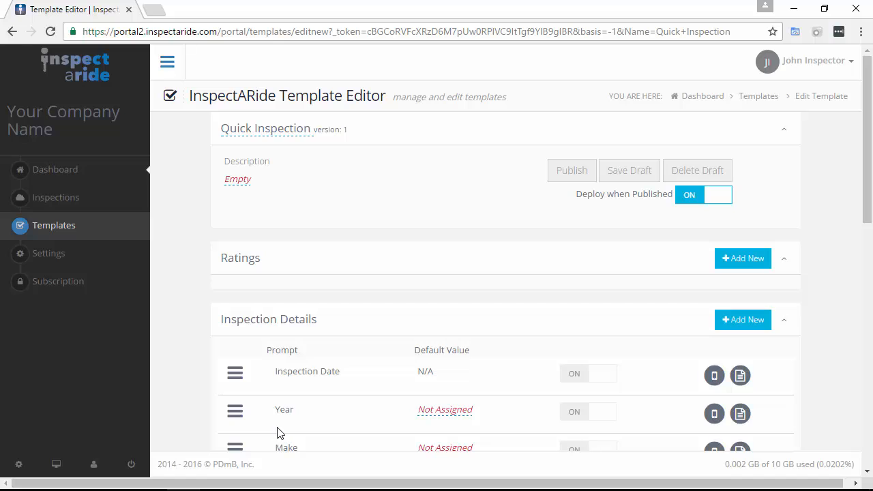
- Set the template's description to "This template is designed for a quick vehicle inspection."
{"action": "left_click", "coordinate": [292, 135]}
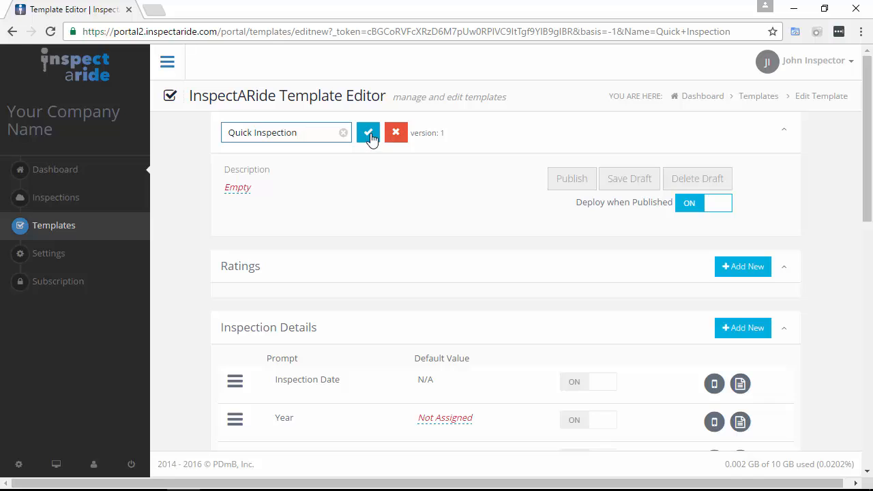
{"action": "left_click", "coordinate": [399, 135]}
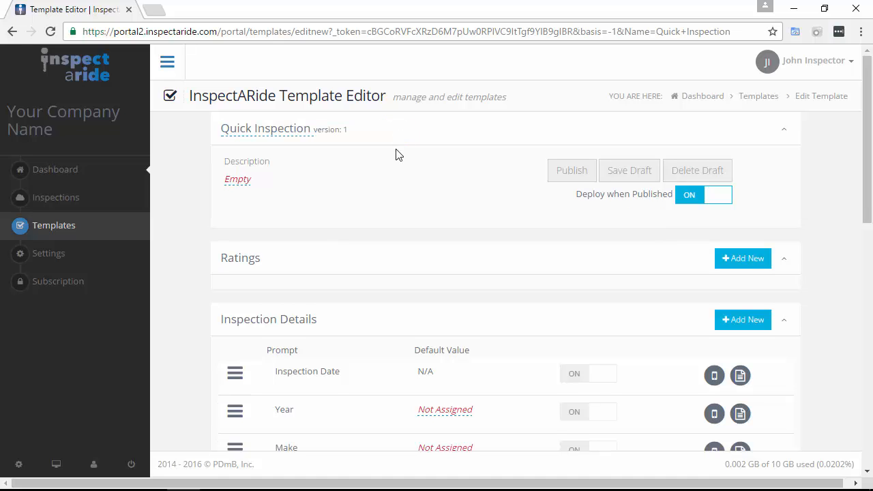
{"action": "left_click", "coordinate": [240, 180]}
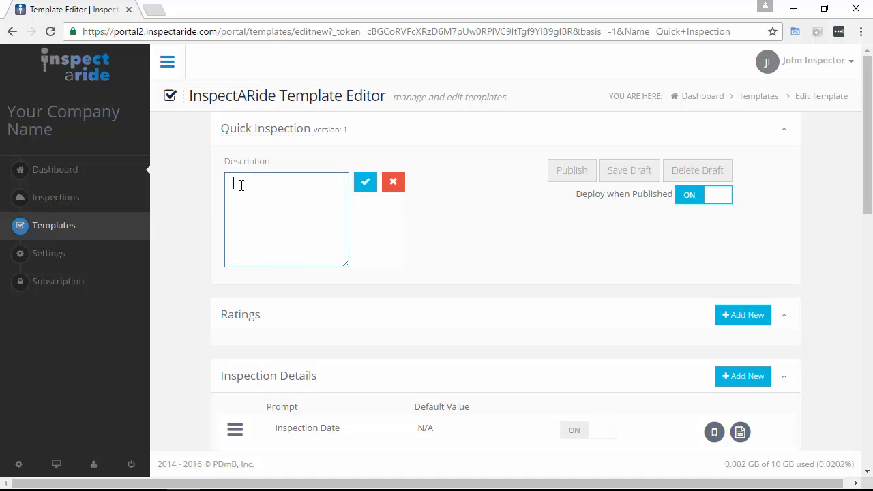
{"action": "type", "text": "This template is designed for a quick vehicle inspection."}
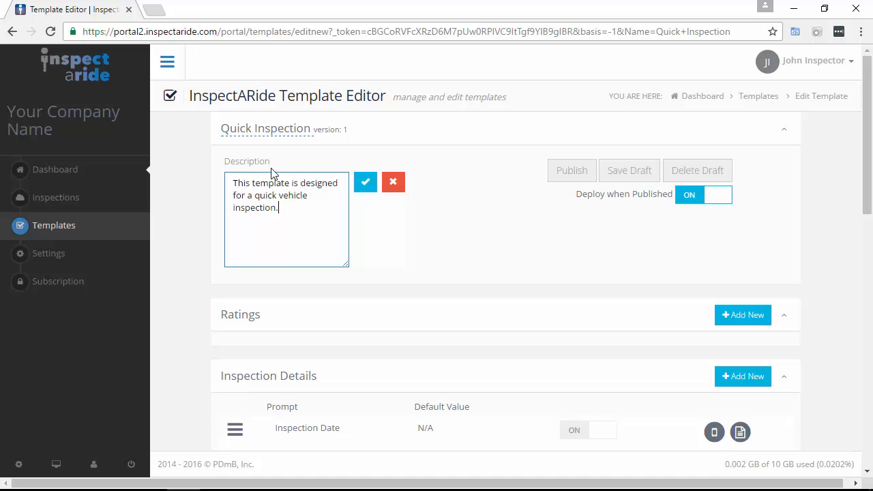
{"action": "left_click", "coordinate": [365, 186]}
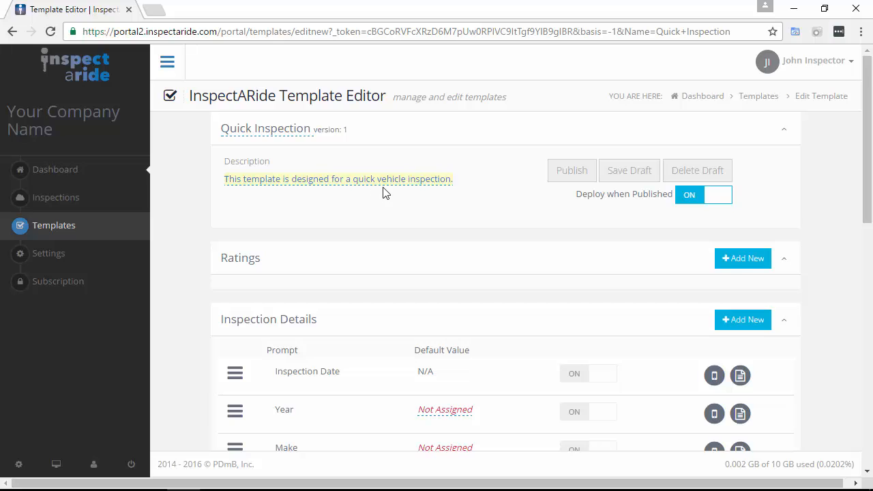
- Add a rating with abbreviation A, name Acceptable and description "This item is performing as expected."
{"action": "scroll", "coordinate": [383, 191], "scroll_direction": "down", "scroll_amount": 2}
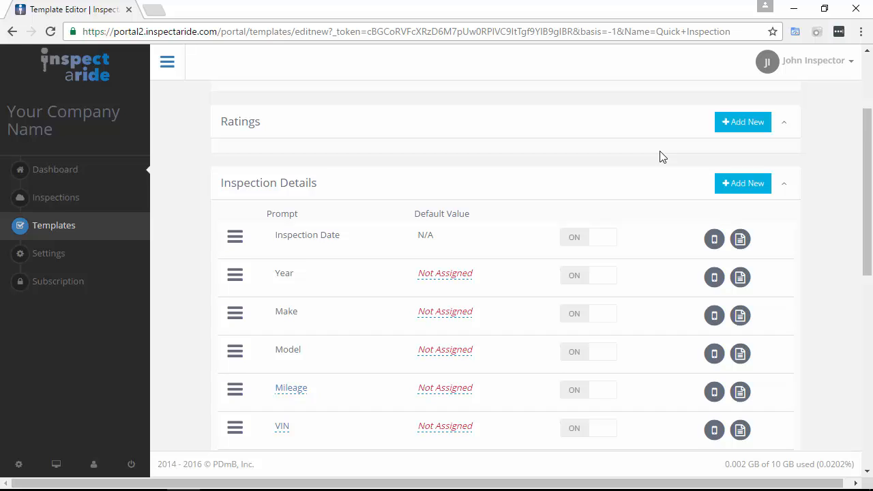
{"action": "left_click", "coordinate": [727, 127]}
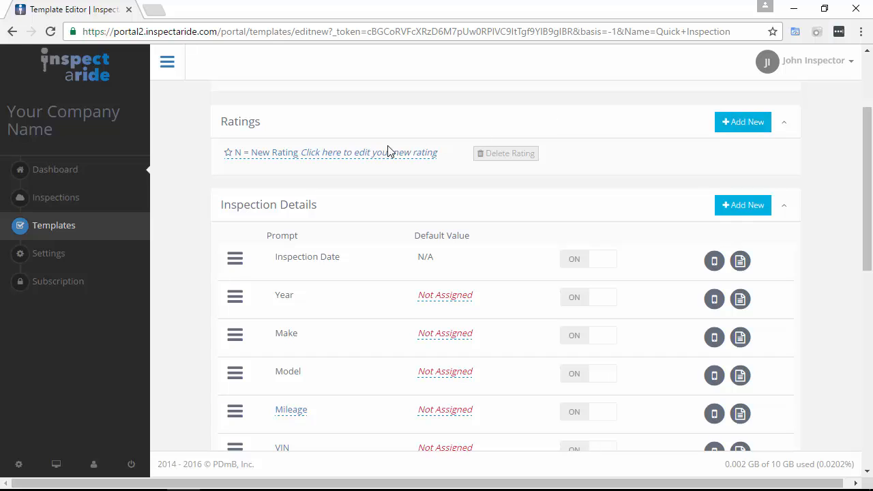
{"action": "left_click", "coordinate": [348, 156]}
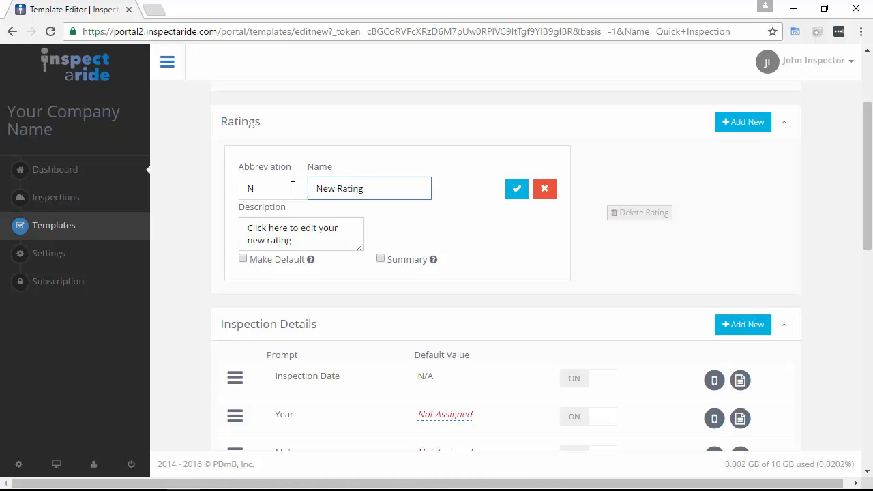
{"action": "key", "text": "shift+Tab"}
{"action": "type", "text": "A"}
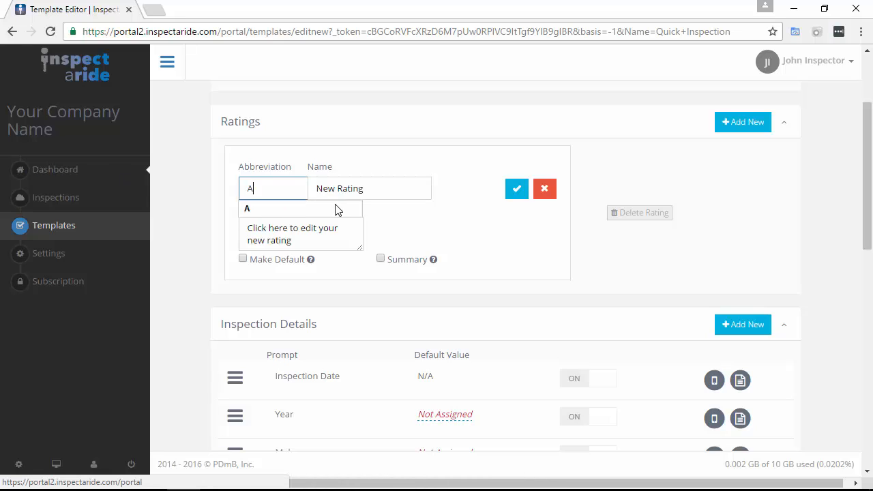
{"action": "left_click_drag", "start_coordinate": [367, 189], "coordinate": [314, 189]}
{"action": "type", "text": "Acce"}
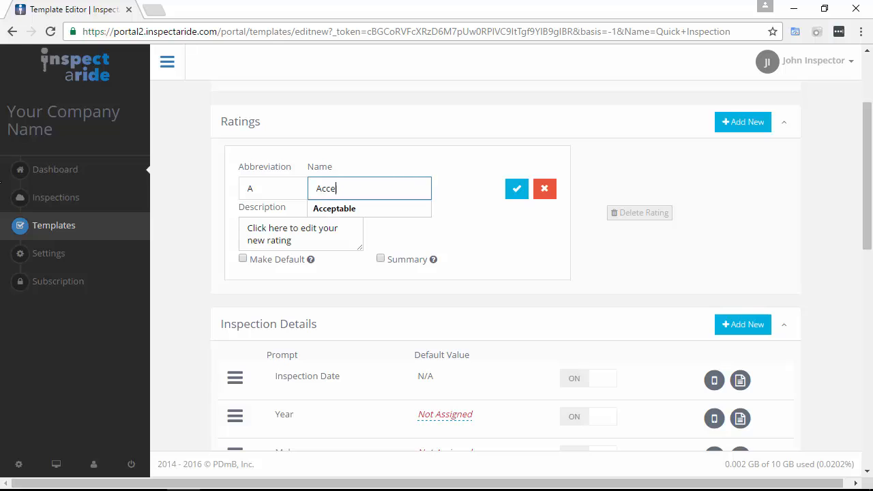
{"action": "type", "text": "ptable"}
{"action": "left_click", "coordinate": [289, 227]}
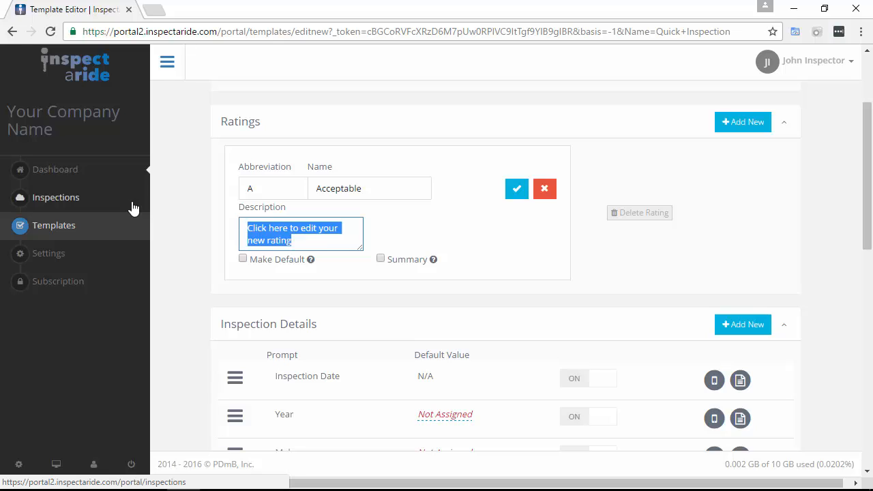
{"action": "type", "text": "This item is per"}
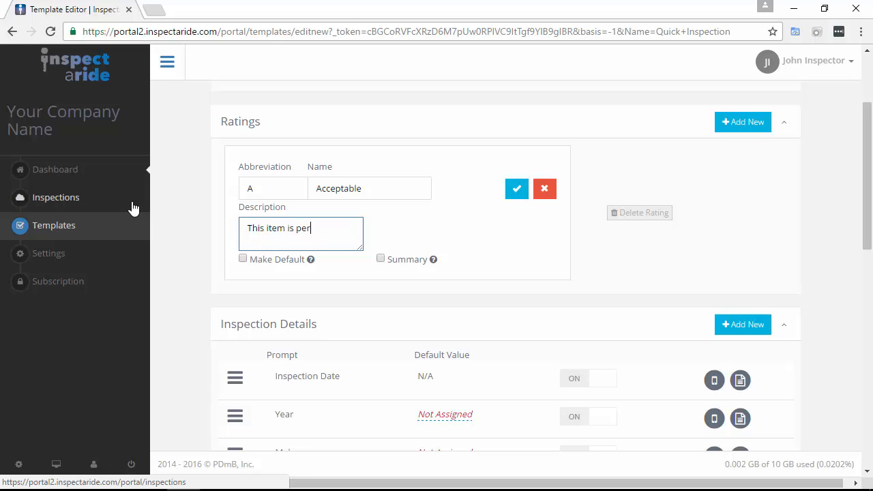
{"action": "type", "text": "forming as expected."}
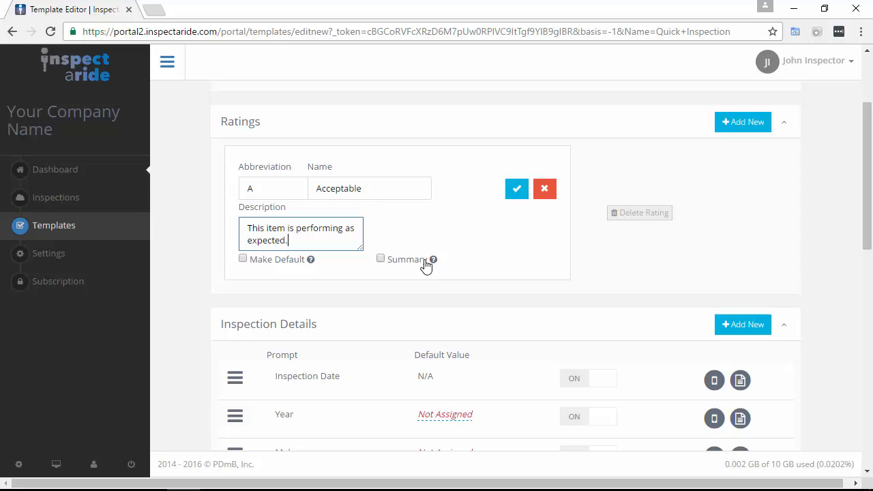
{"action": "left_click", "coordinate": [516, 189]}
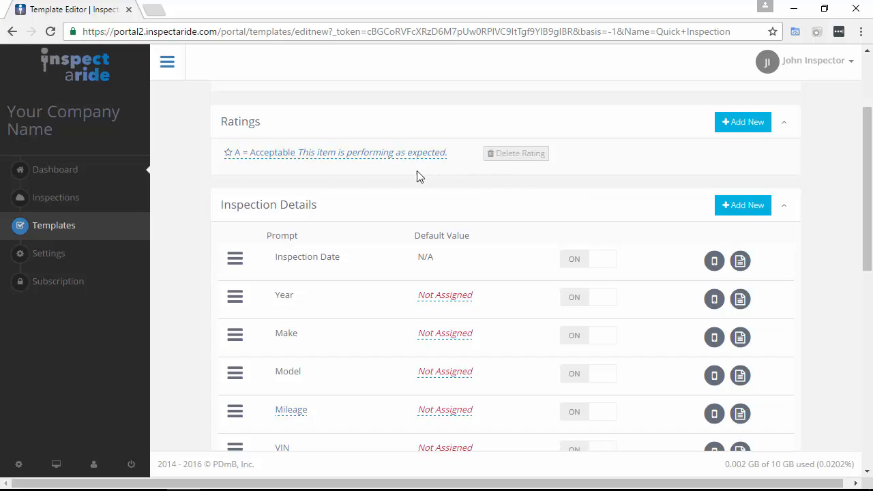
- Add a rating with abbreviation P, name Poor and description "This item is not performing as expected.", with Summary enabled
{"action": "left_click", "coordinate": [759, 129]}
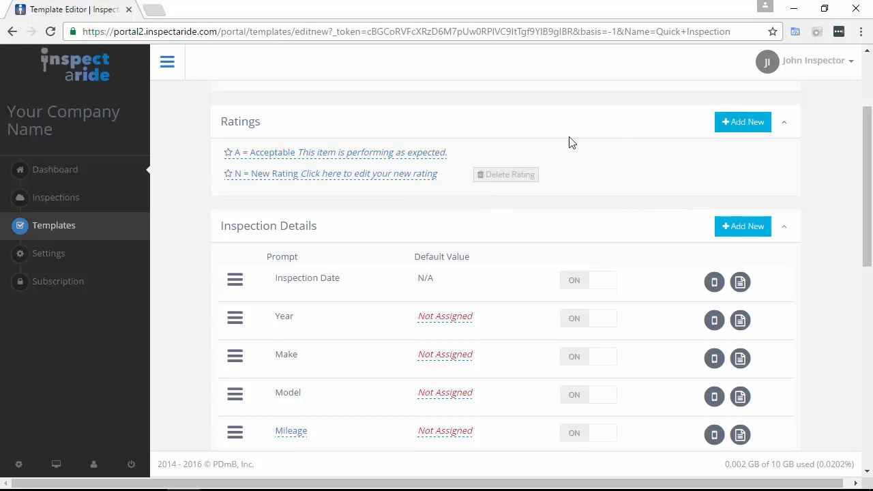
{"action": "left_click", "coordinate": [418, 184]}
{"action": "key", "text": "shift+Tab"}
{"action": "type", "text": "P"}
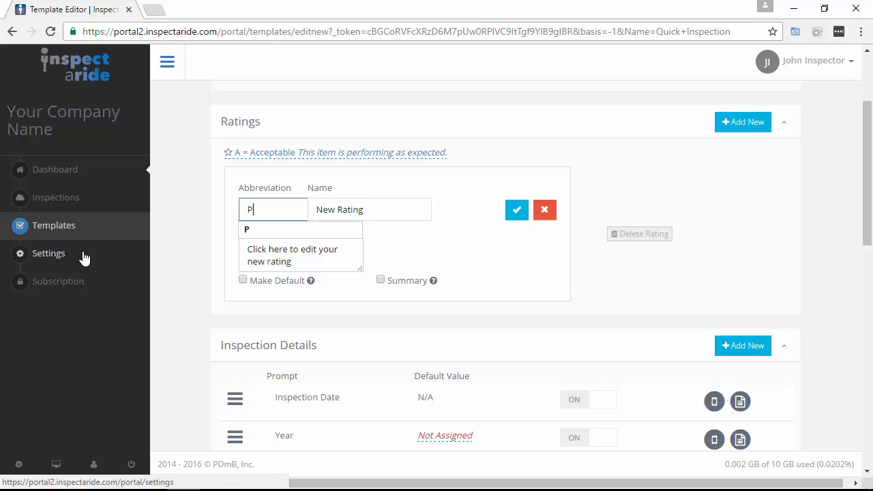
{"action": "left_click_drag", "start_coordinate": [366, 209], "coordinate": [228, 205]}
{"action": "type", "text": "Poor"}
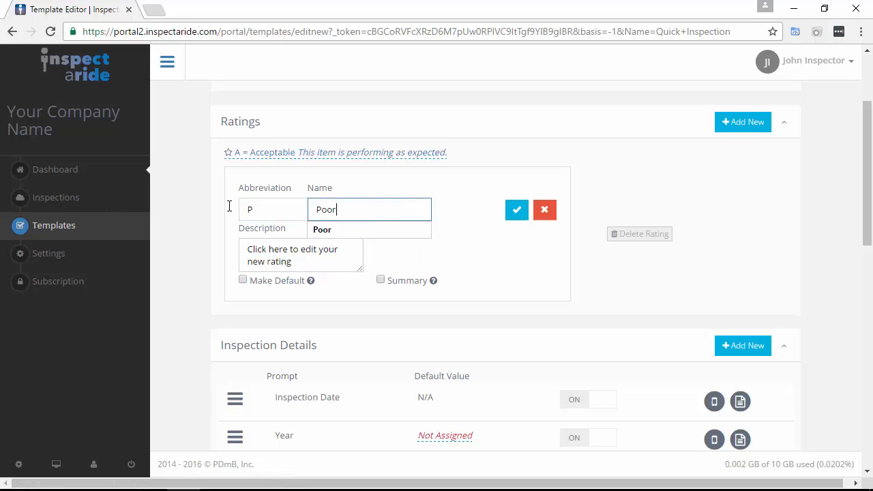
{"action": "left_click", "coordinate": [331, 266]}
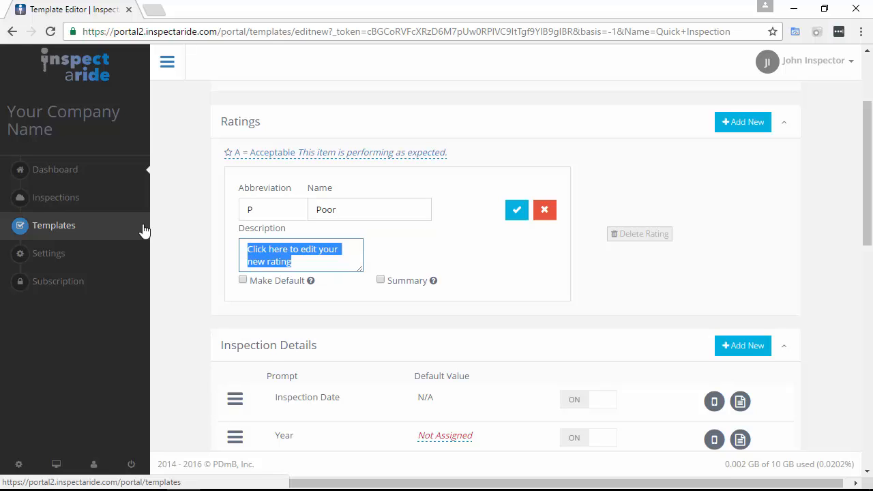
{"action": "type", "text": "This item"}
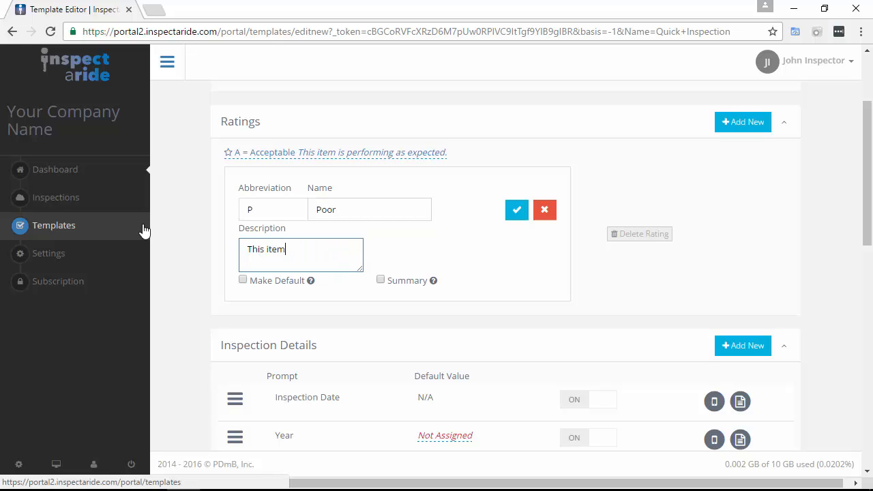
{"action": "type", "text": " is not performing as expected."}
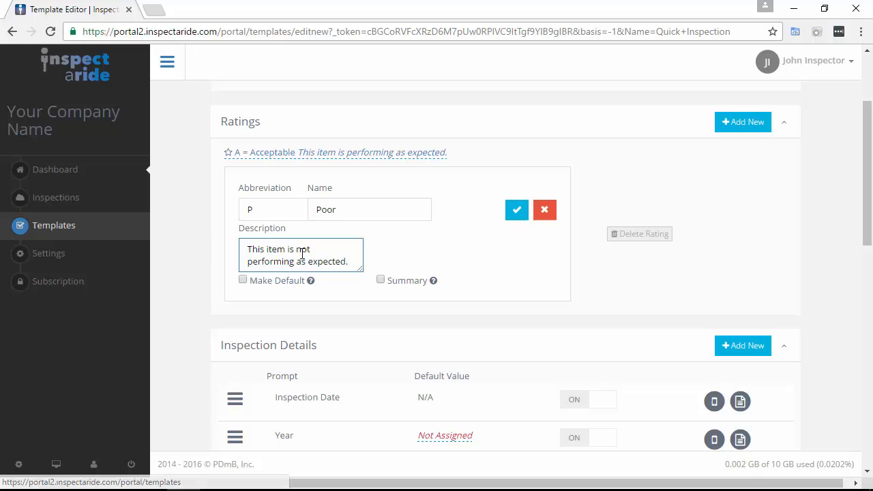
{"action": "left_click", "coordinate": [385, 281]}
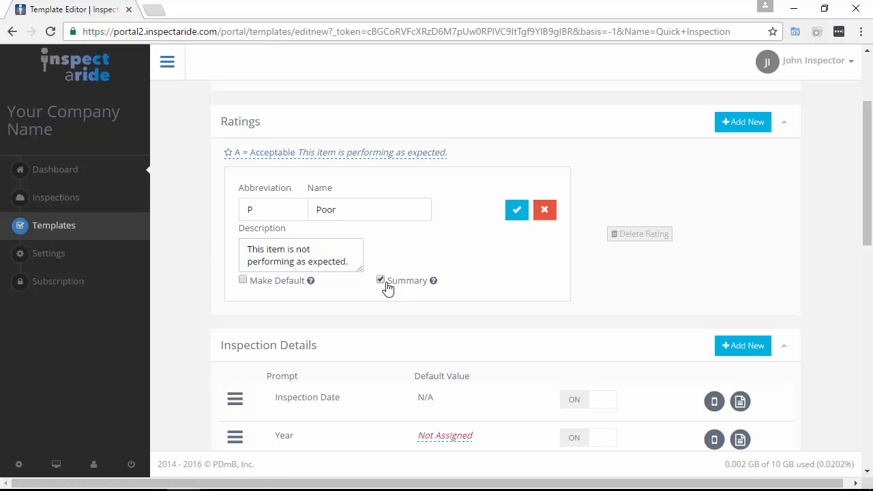
{"action": "left_click", "coordinate": [516, 210]}
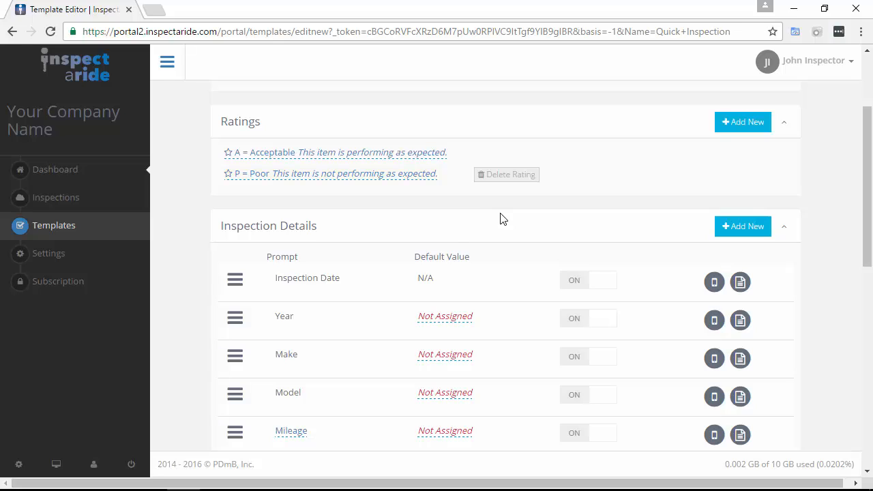
- Turn off the Client Name and Door Count prompts in the inspection details
{"action": "scroll", "coordinate": [473, 231], "scroll_direction": "down", "scroll_amount": 1}
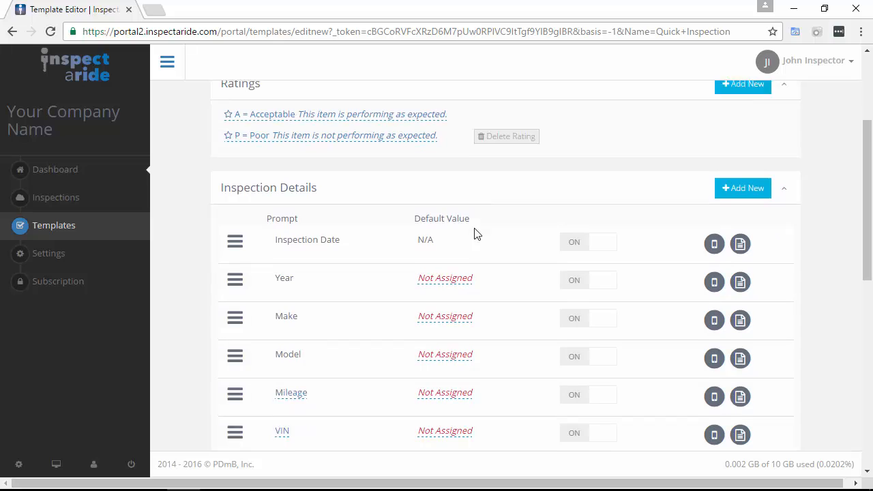
{"action": "scroll", "coordinate": [475, 234], "scroll_direction": "down", "scroll_amount": 1}
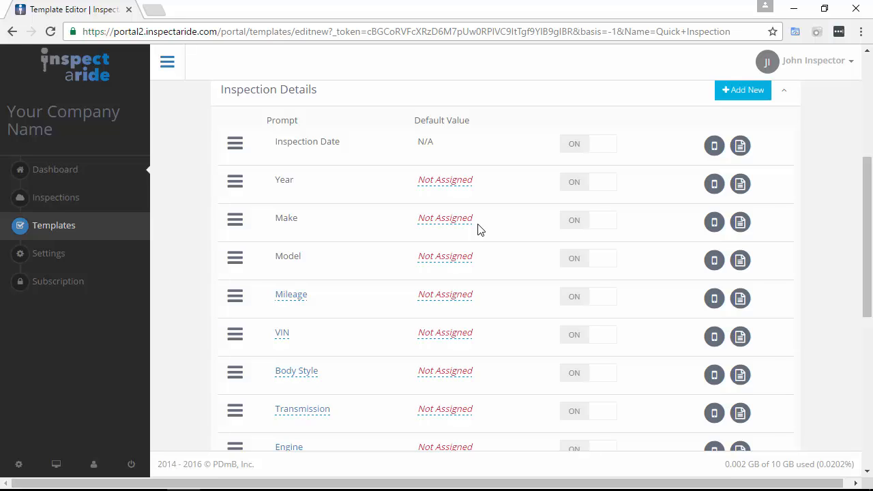
{"action": "scroll", "coordinate": [727, 111], "scroll_direction": "up", "scroll_amount": 1}
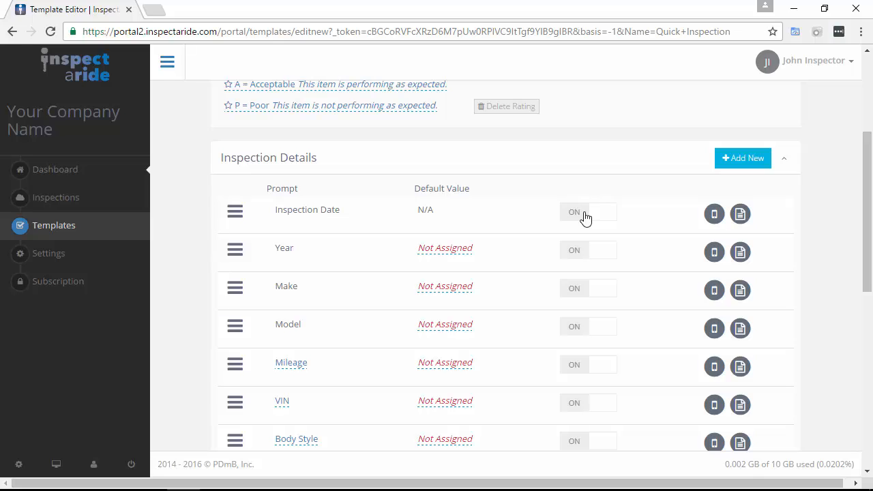
{"action": "scroll", "coordinate": [585, 217], "scroll_direction": "down", "scroll_amount": 3}
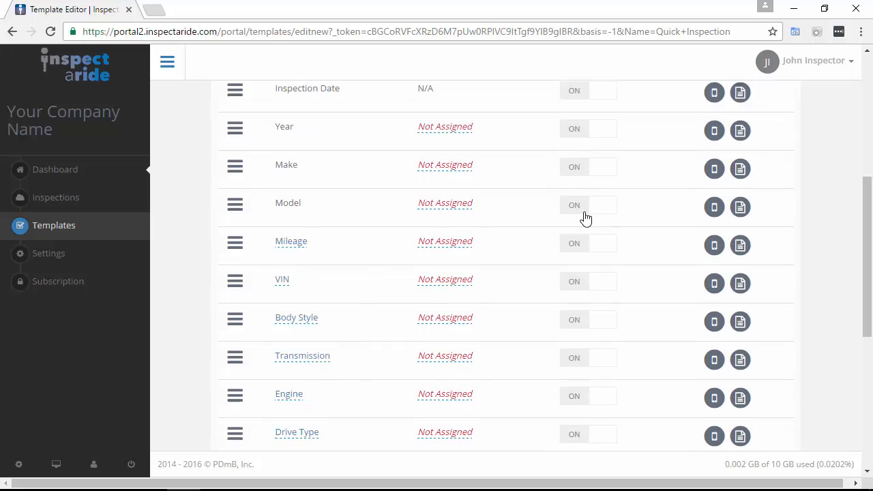
{"action": "scroll", "coordinate": [572, 349], "scroll_direction": "down", "scroll_amount": 1}
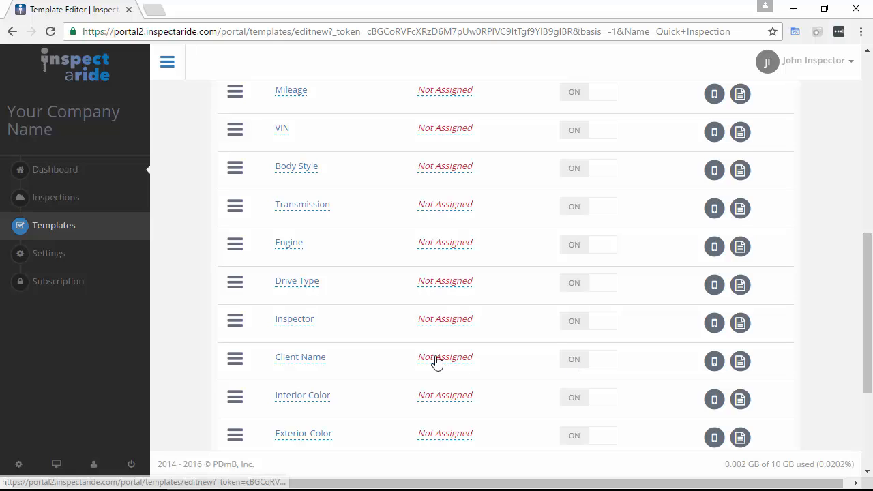
{"action": "left_click", "coordinate": [580, 364]}
{"action": "scroll", "coordinate": [579, 364], "scroll_direction": "down", "scroll_amount": 1}
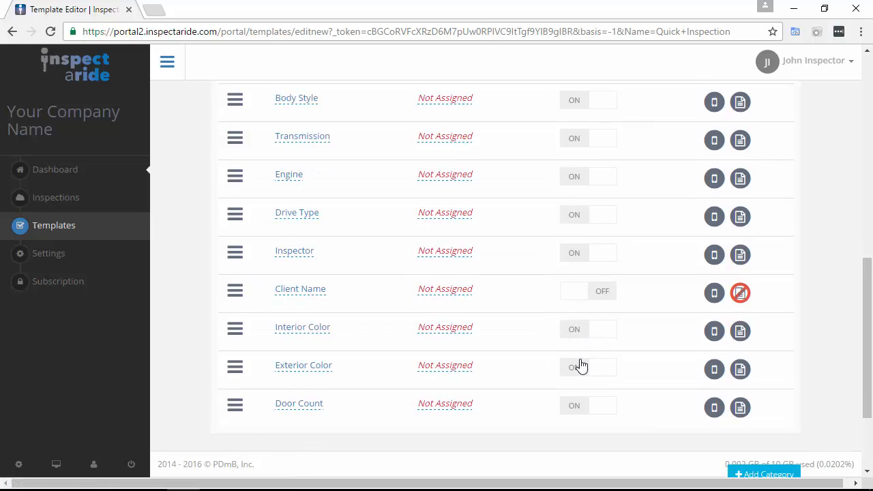
{"action": "left_click", "coordinate": [577, 406]}
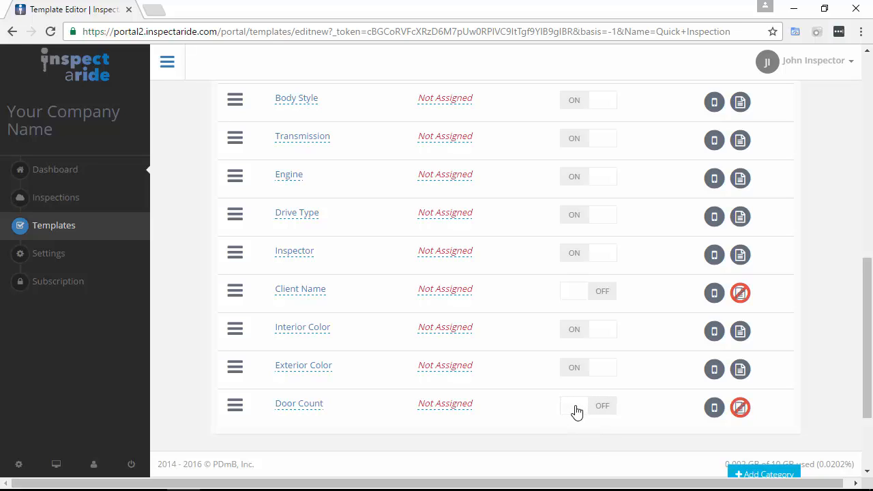
{"action": "scroll", "coordinate": [665, 120], "scroll_direction": "up", "scroll_amount": 5}
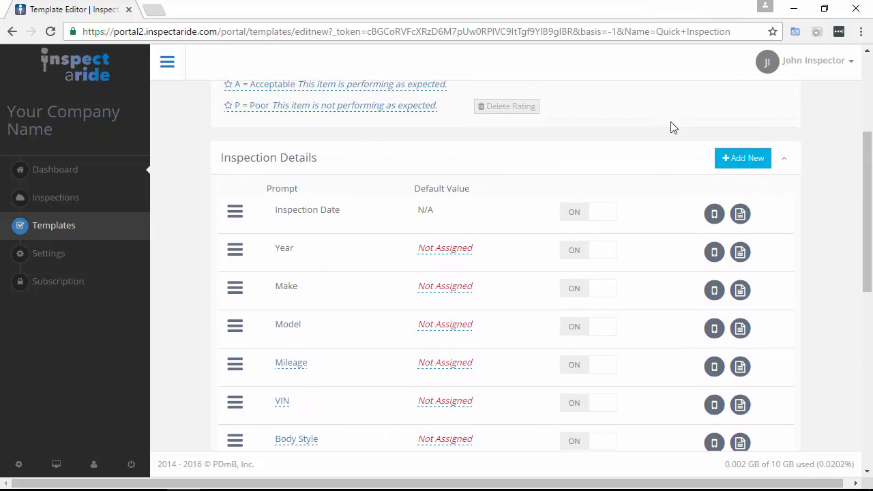
- Add an inspection detail with prompt "Road Test Performed?" and default value Yes, and move it directly below Inspector
{"action": "left_click", "coordinate": [727, 162]}
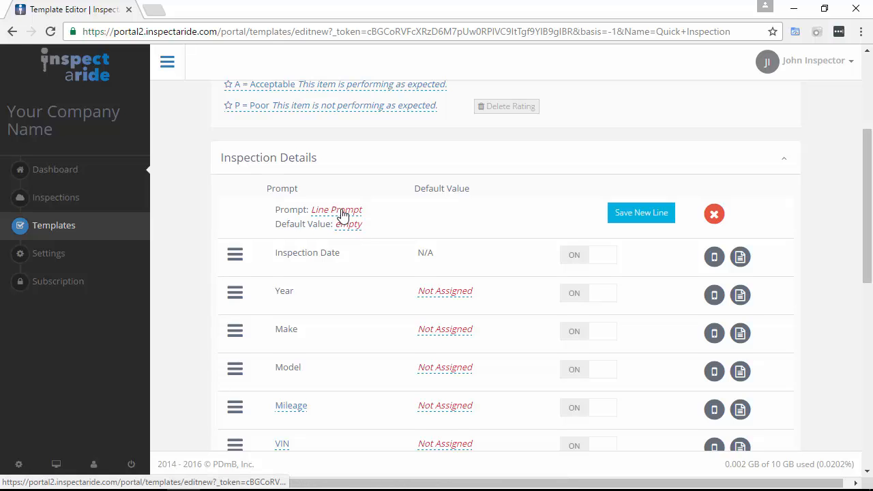
{"action": "left_click", "coordinate": [343, 210]}
{"action": "type", "text": "R"}
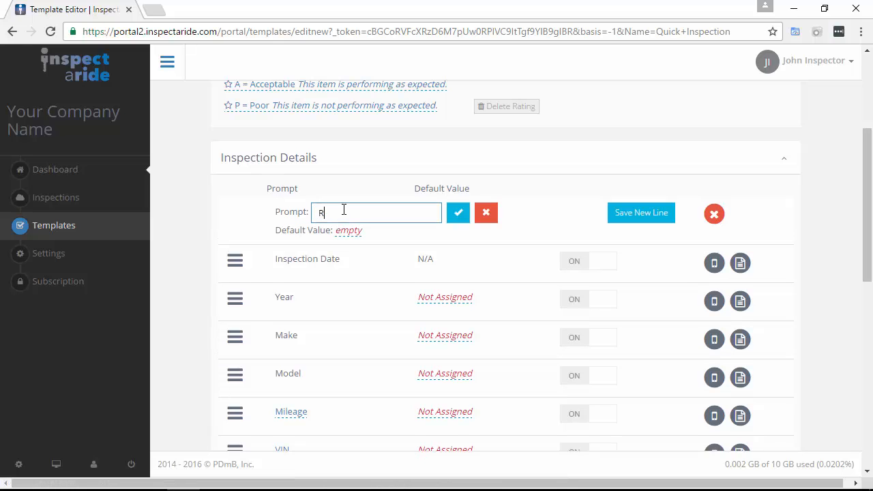
{"action": "type", "text": "oad Test Performed?"}
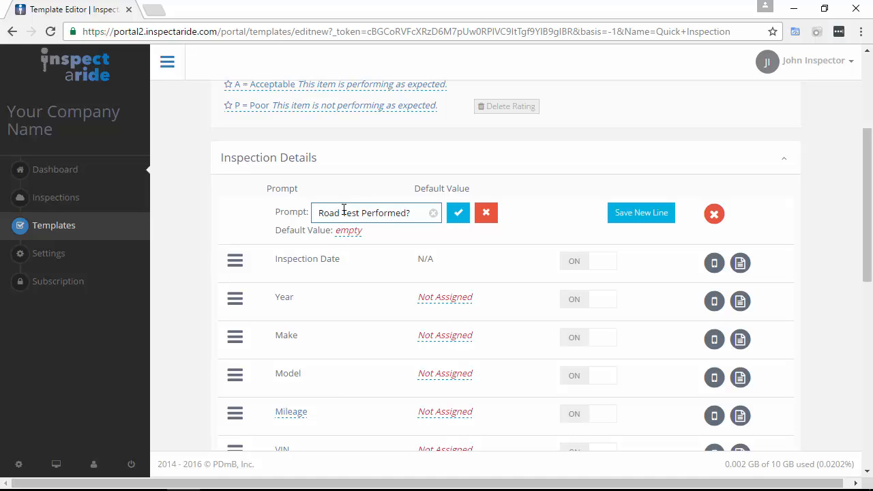
{"action": "key", "text": "Return"}
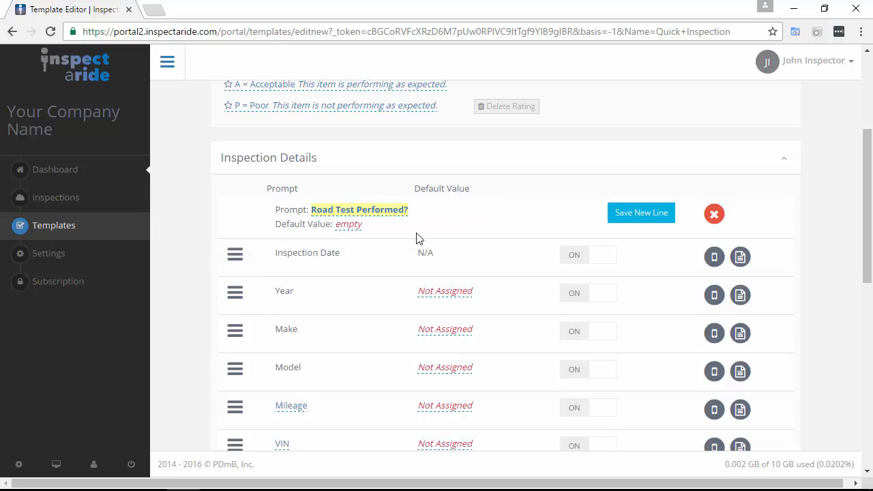
{"action": "left_click", "coordinate": [359, 231]}
{"action": "type", "text": "Yes"}
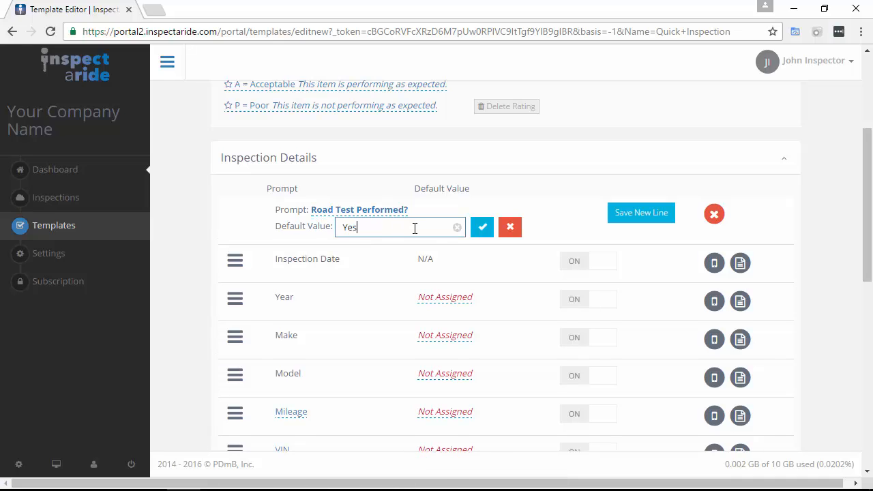
{"action": "left_click", "coordinate": [480, 227]}
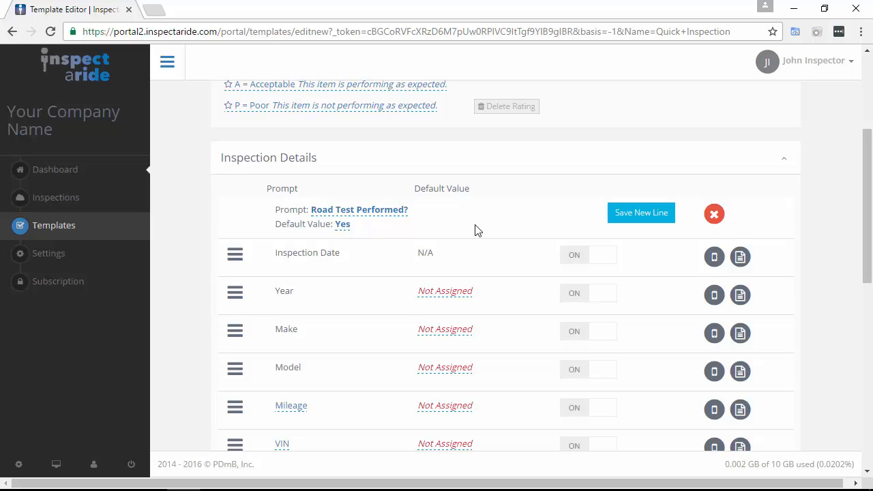
{"action": "left_click", "coordinate": [616, 224]}
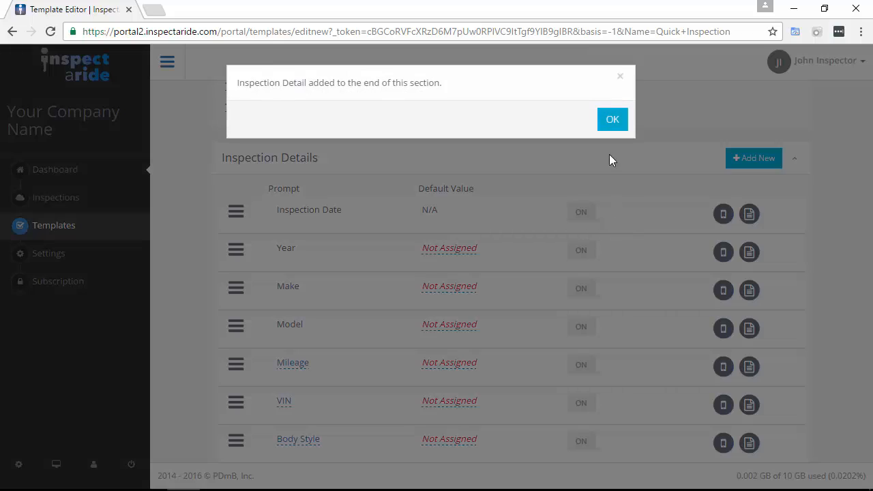
{"action": "left_click", "coordinate": [613, 120]}
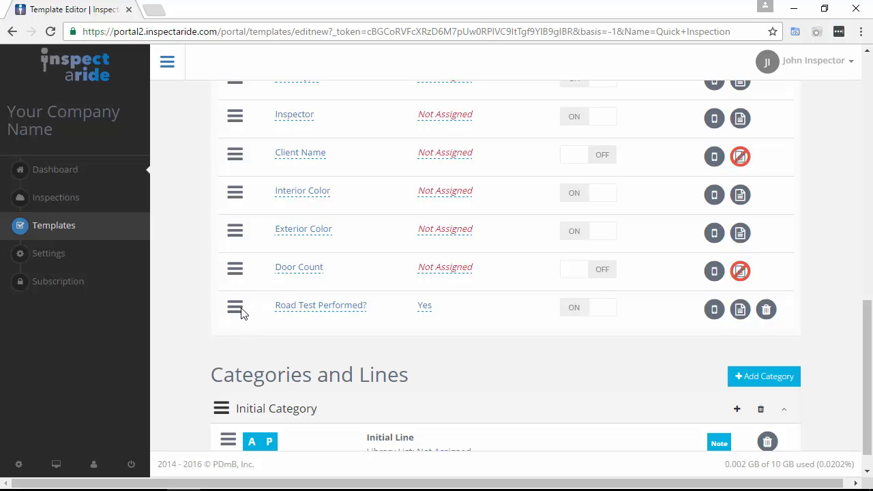
{"action": "left_click_drag", "start_coordinate": [236, 310], "coordinate": [246, 156]}
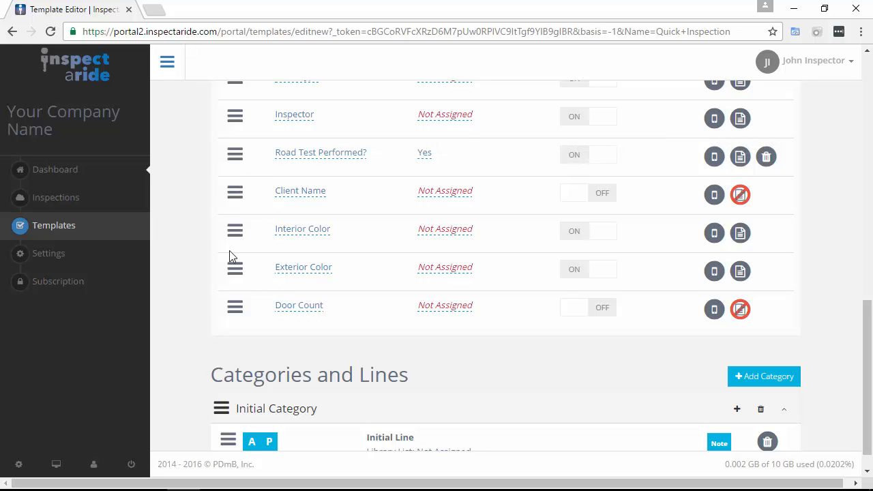
- Rename the category "Initial Category" as "Inspection Items"
{"action": "scroll", "coordinate": [229, 255], "scroll_direction": "down", "scroll_amount": 1}
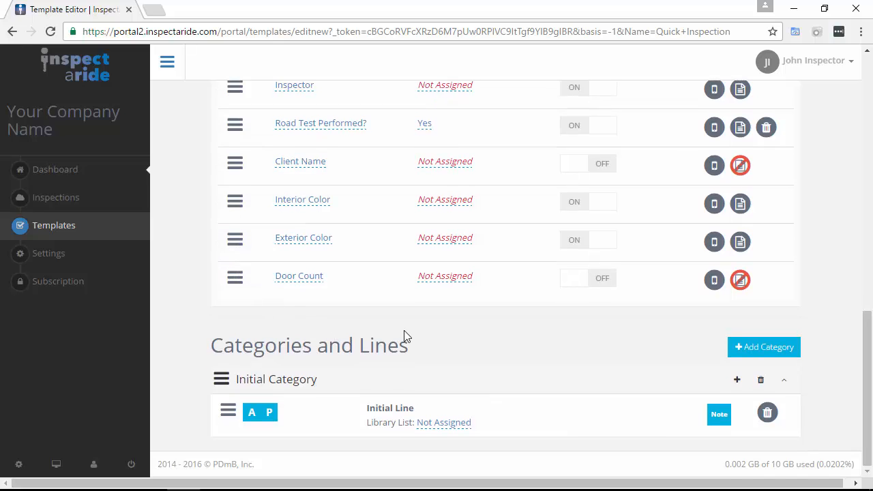
{"action": "left_click", "coordinate": [313, 380]}
{"action": "left_click_drag", "start_coordinate": [313, 380], "coordinate": [180, 379]}
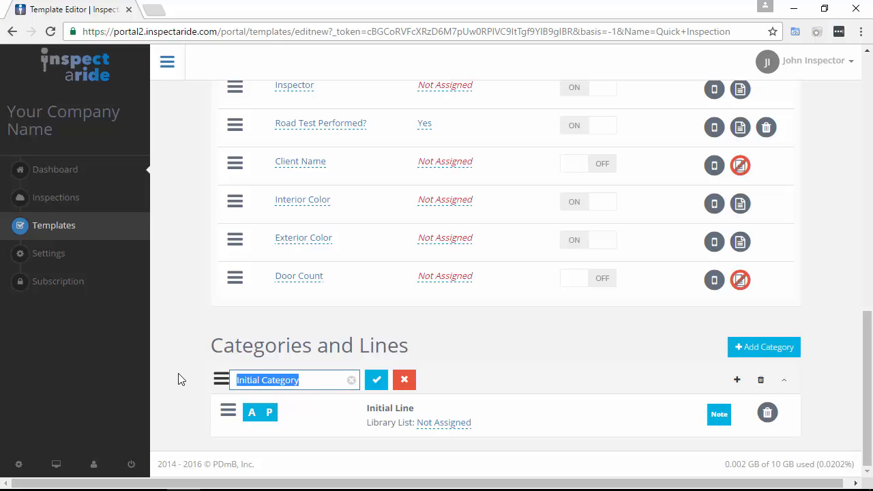
{"action": "type", "text": "Inspec"}
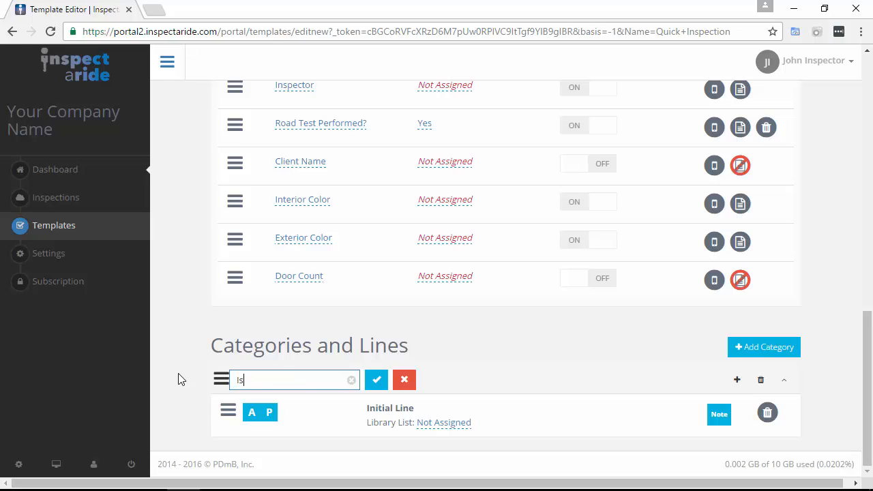
{"action": "type", "text": "tion Item"}
{"action": "key", "text": "BackSpace"}
{"action": "key", "text": "BackSpace"}
{"action": "key", "text": "BackSpace"}
{"action": "key", "text": "BackSpace"}
{"action": "type", "text": "It"}
{"action": "left_click", "coordinate": [372, 385]}
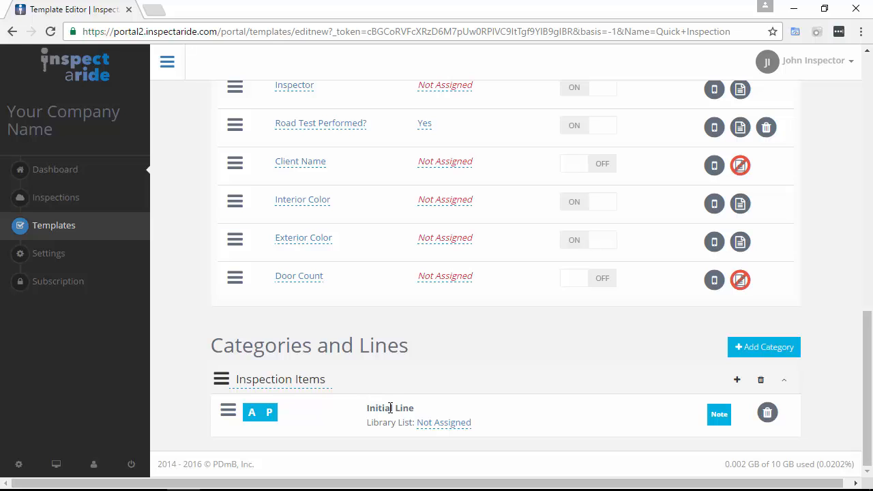
- Rename the line "Initial Line" in the Inspection Items category as "Exterior"
{"action": "left_click", "coordinate": [390, 407]}
{"action": "left_click_drag", "start_coordinate": [432, 409], "coordinate": [112, 397]}
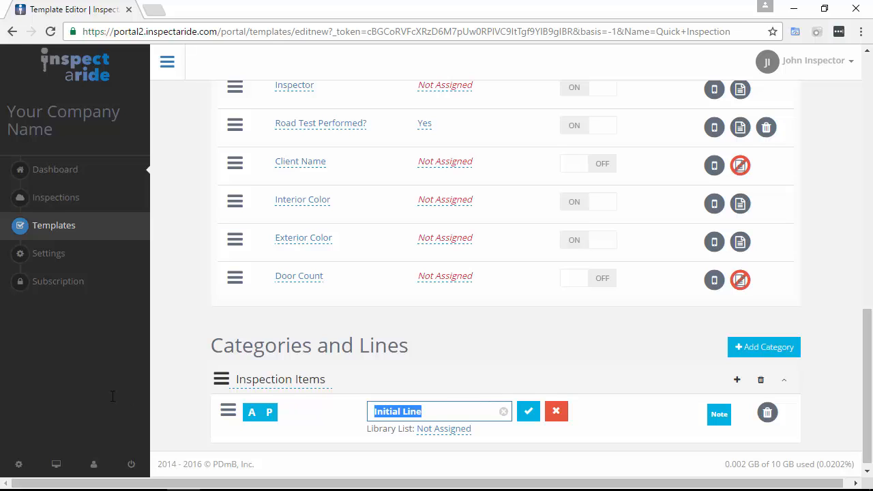
{"action": "type", "text": "Exterior"}
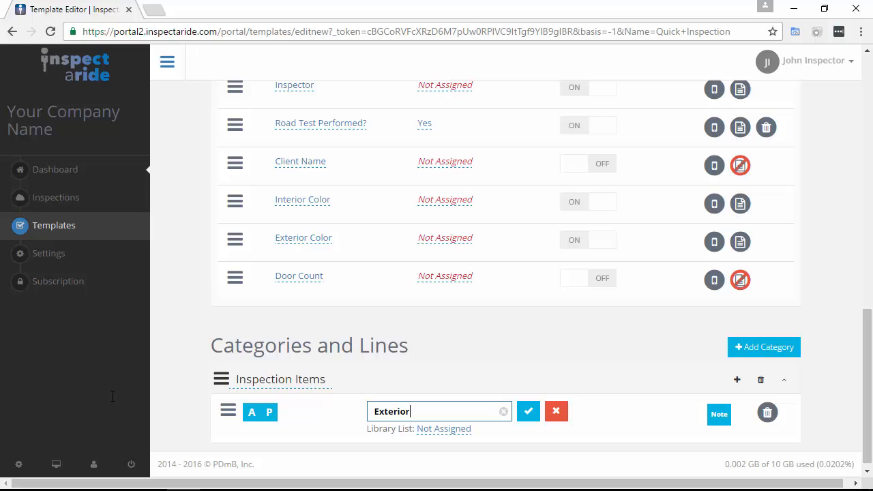
{"action": "left_click", "coordinate": [527, 412]}
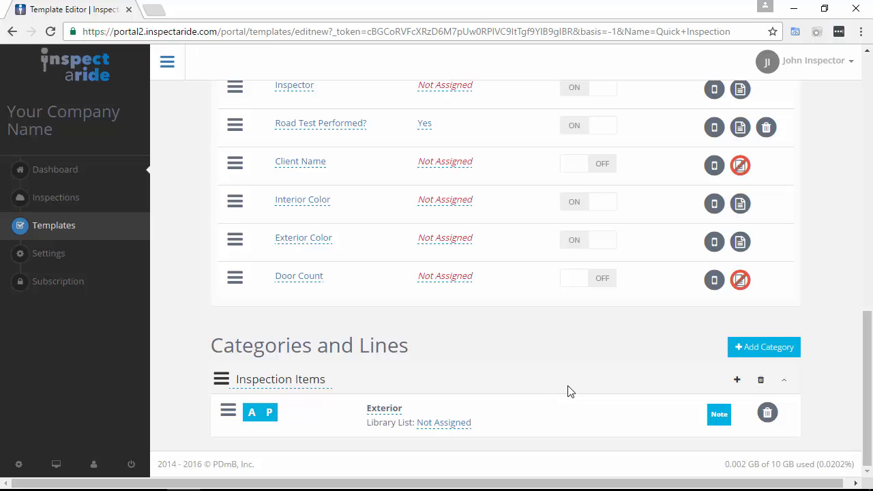
- Add a line of type Rating and Note with the prompt "Glass" to the Inspection Items category
{"action": "left_click", "coordinate": [736, 381]}
{"action": "scroll", "coordinate": [696, 380], "scroll_direction": "down", "scroll_amount": 1}
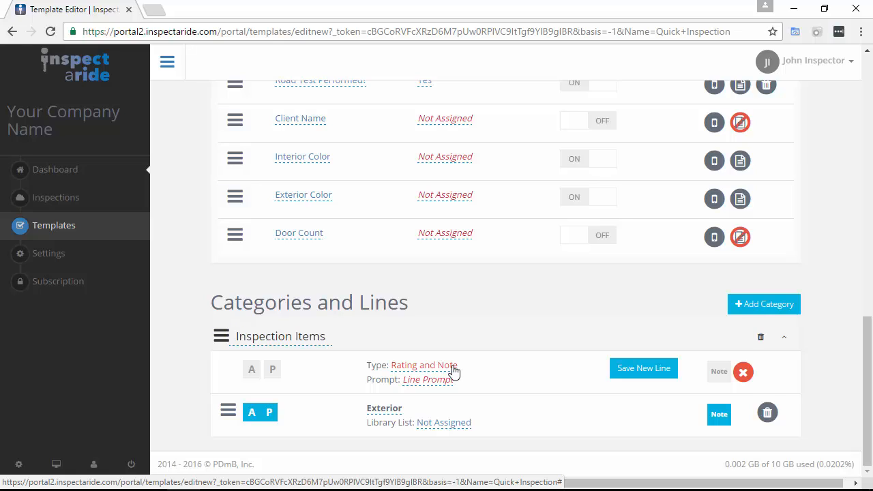
{"action": "left_click", "coordinate": [453, 371]}
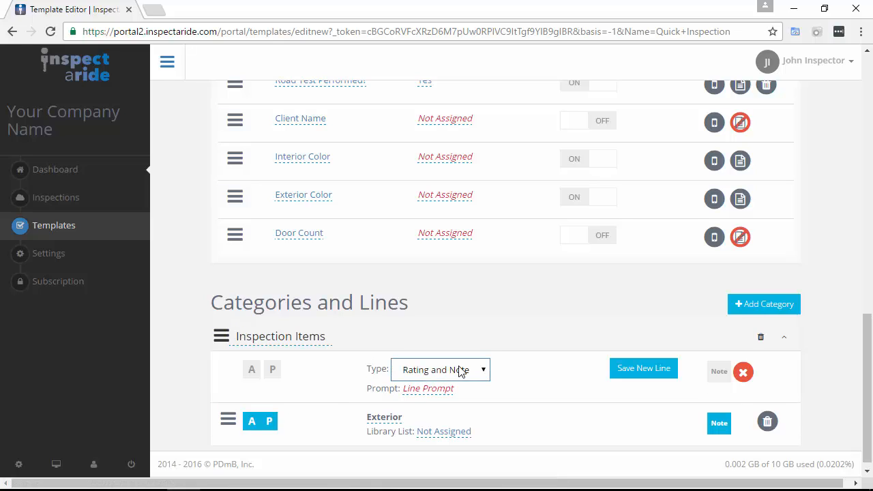
{"action": "left_click", "coordinate": [459, 369]}
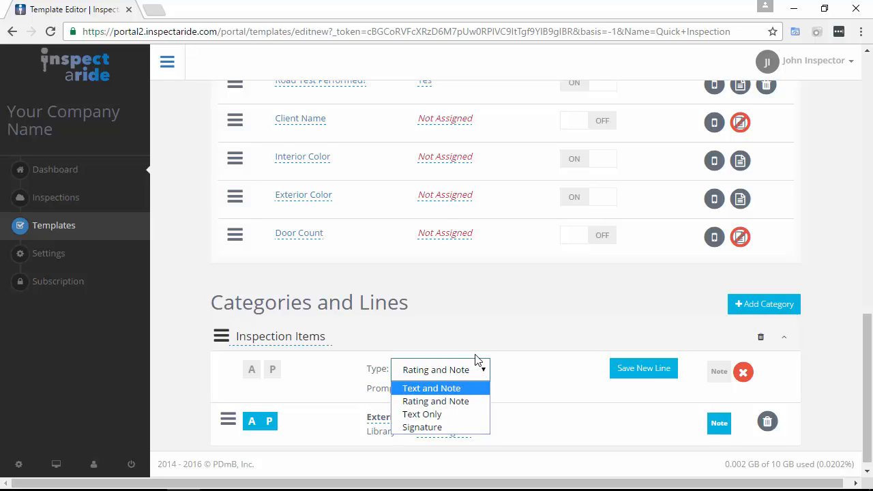
{"action": "left_click", "coordinate": [462, 375]}
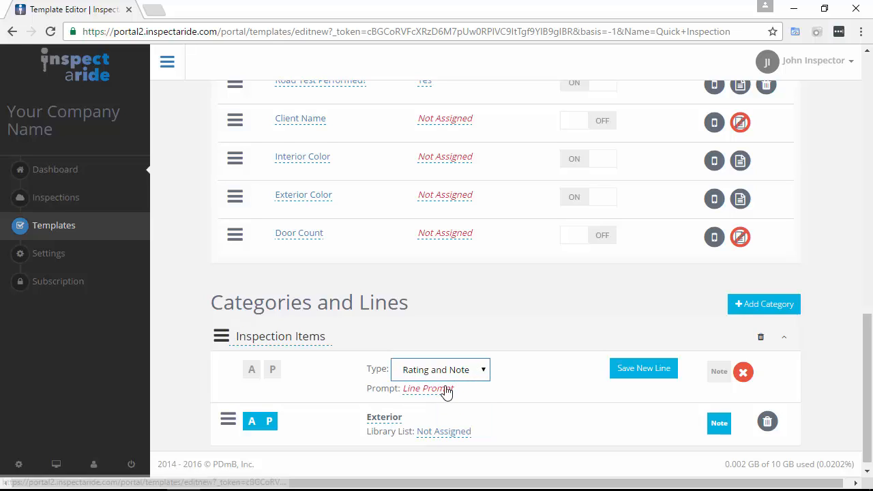
{"action": "left_click", "coordinate": [444, 388]}
{"action": "left_click", "coordinate": [445, 384]}
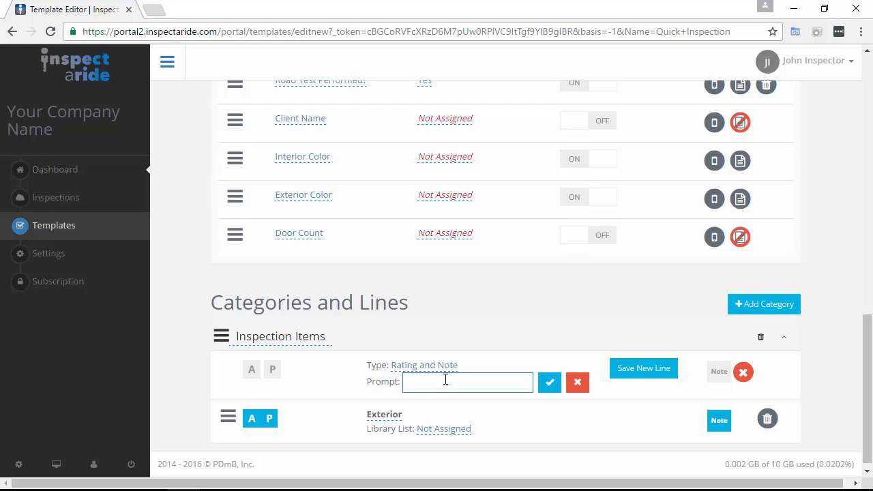
{"action": "type", "text": "Glass"}
{"action": "left_click", "coordinate": [550, 382]}
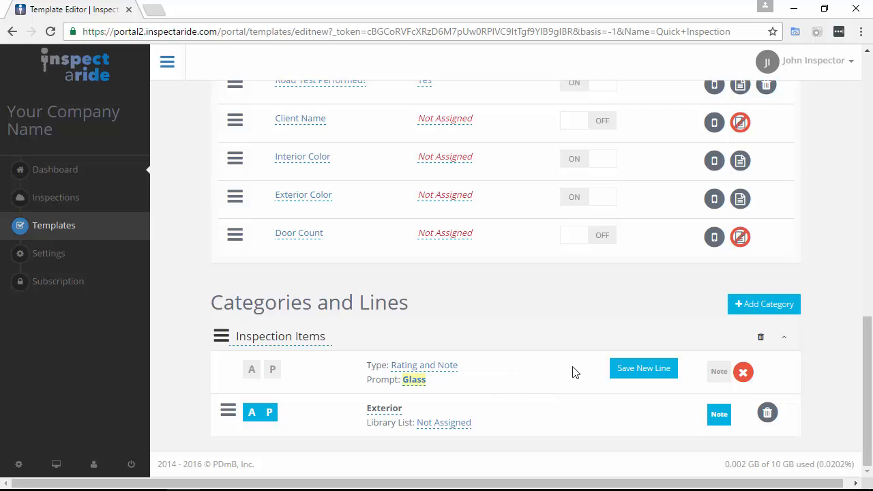
{"action": "left_click", "coordinate": [645, 376]}
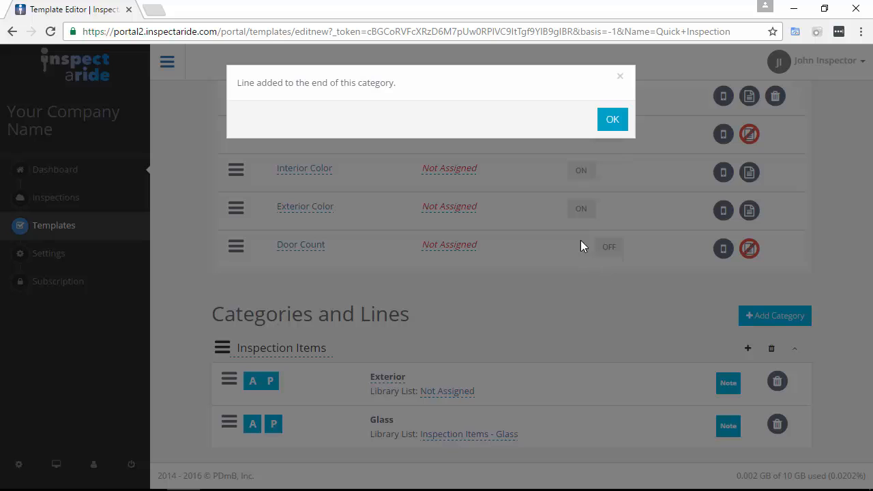
{"action": "left_click", "coordinate": [603, 122]}
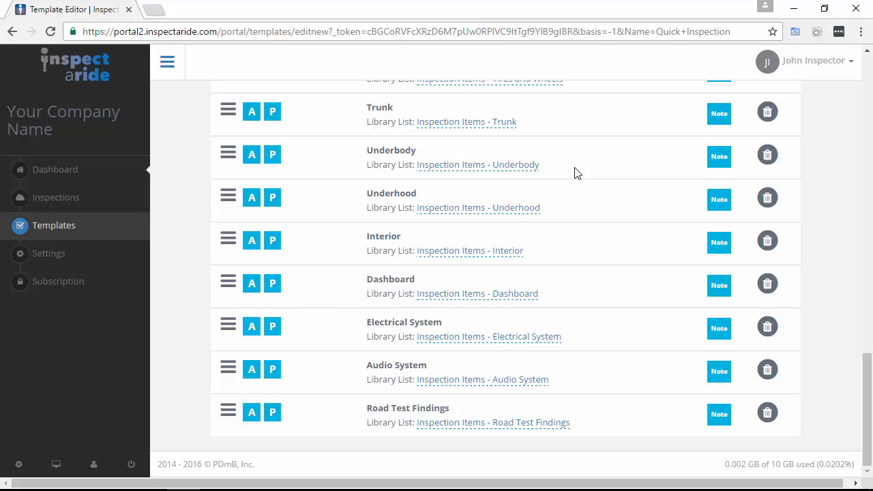
- Publish the Quick Inspection template
{"action": "scroll", "coordinate": [580, 176], "scroll_direction": "up", "scroll_amount": 10}
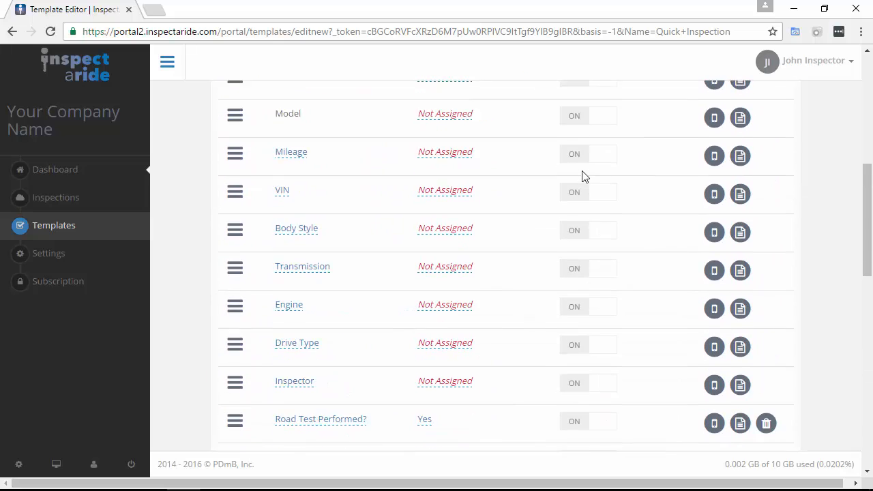
{"action": "scroll", "coordinate": [583, 176], "scroll_direction": "up", "scroll_amount": 5}
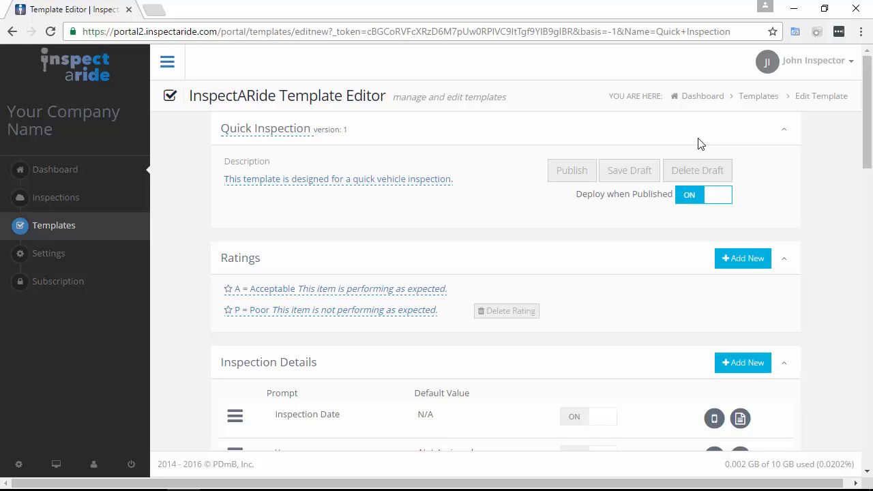
{"action": "left_click", "coordinate": [572, 173]}
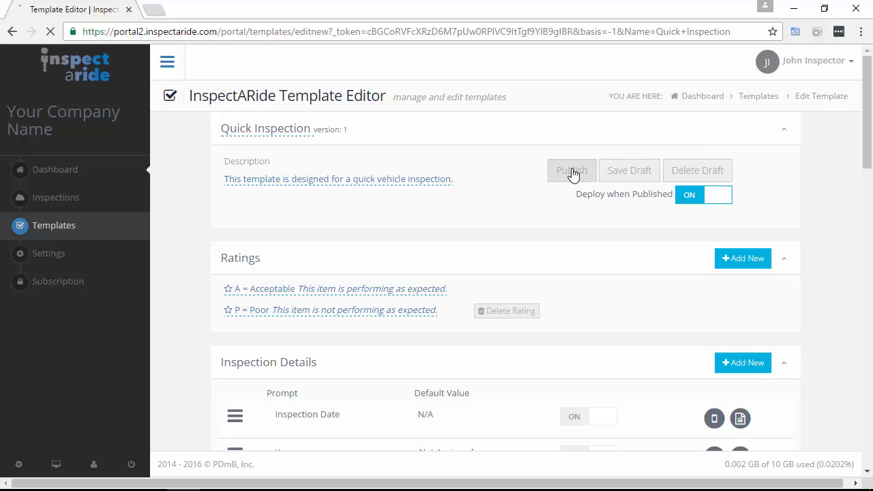